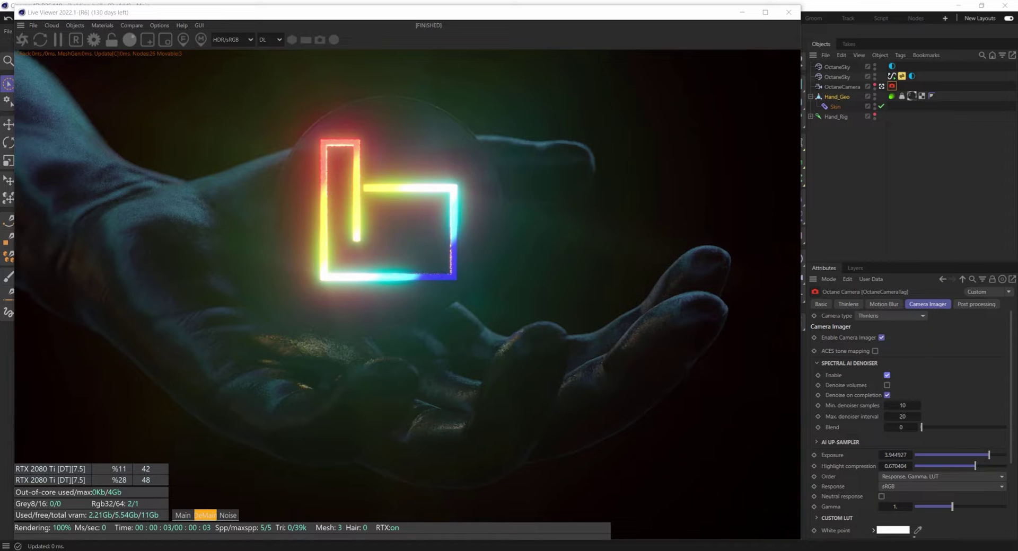
Step: Check the Octane render settings
click(93, 39)
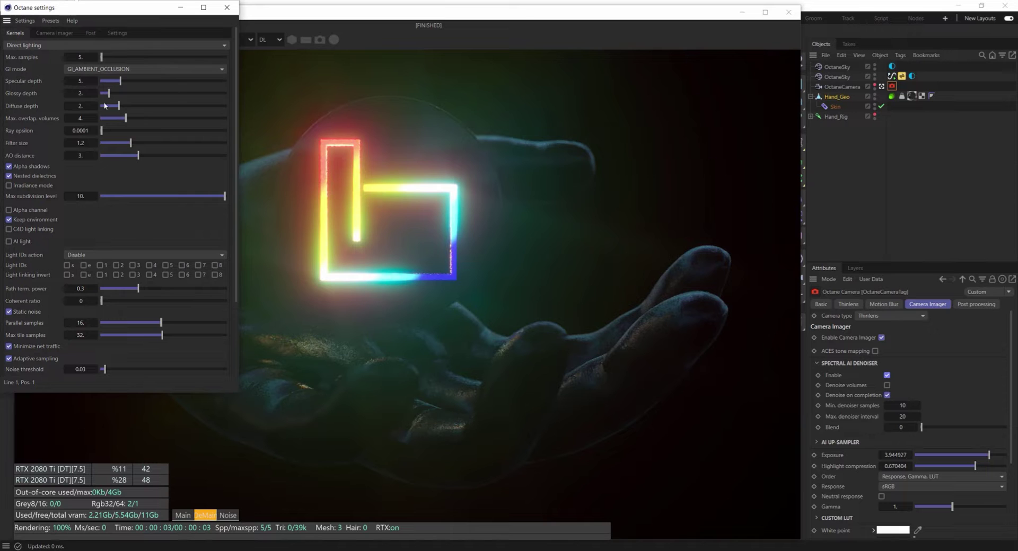
click(227, 8)
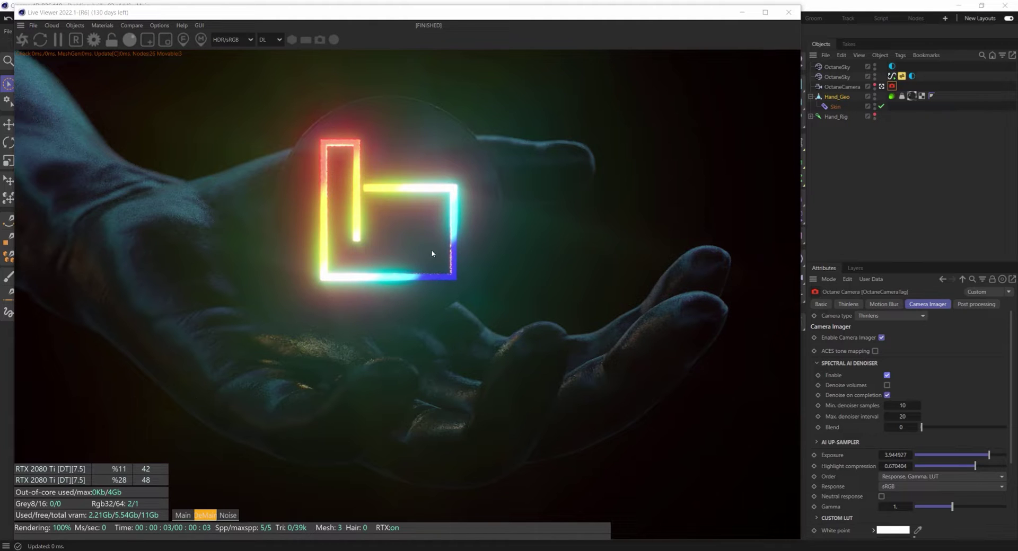
click(94, 39)
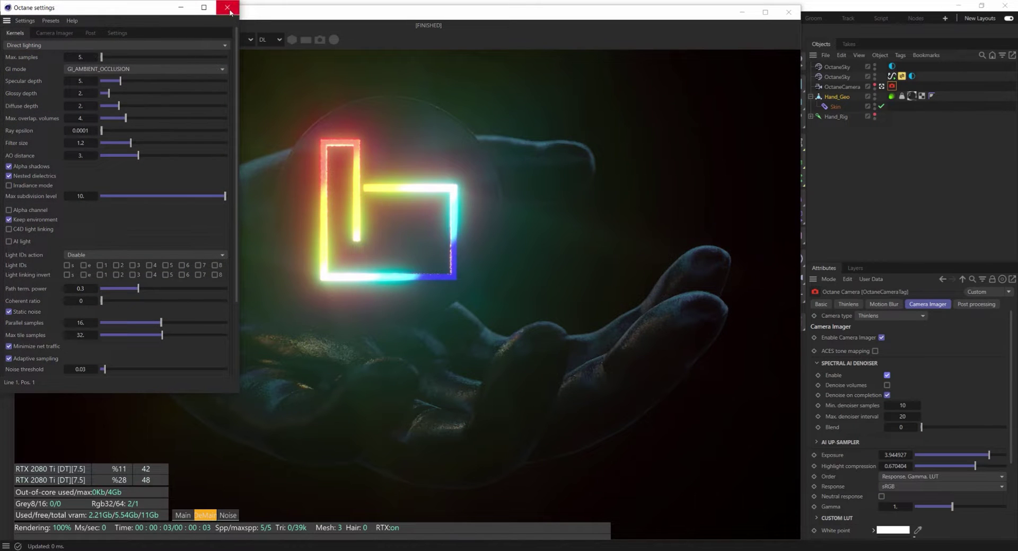
click(227, 7)
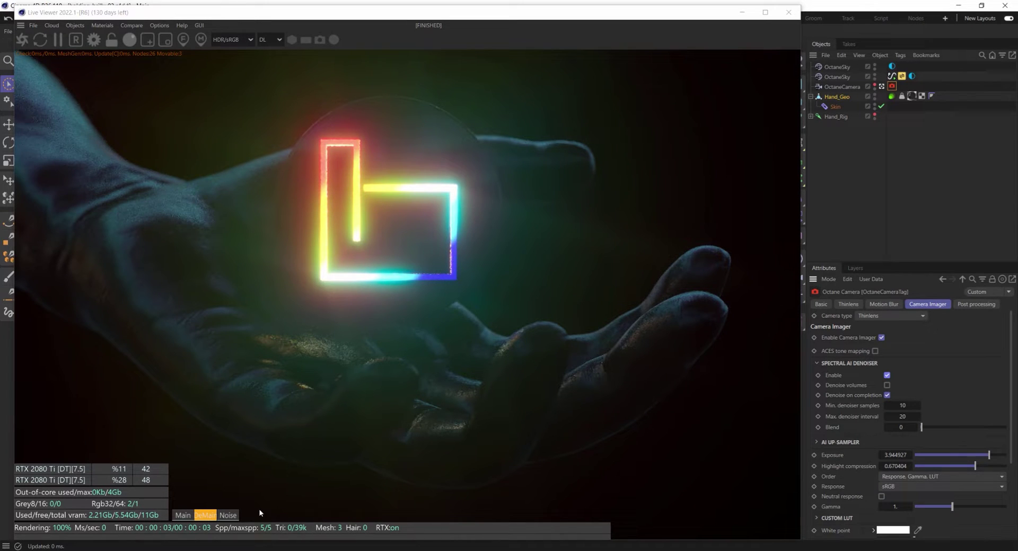
Step: Compare the noise, raw colour and denoised render passes
click(228, 516)
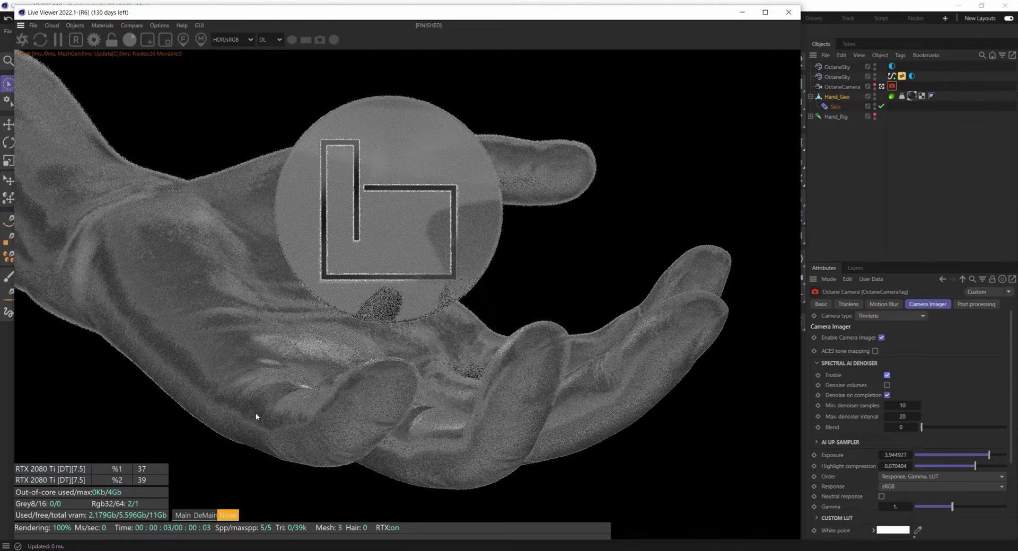
click(181, 515)
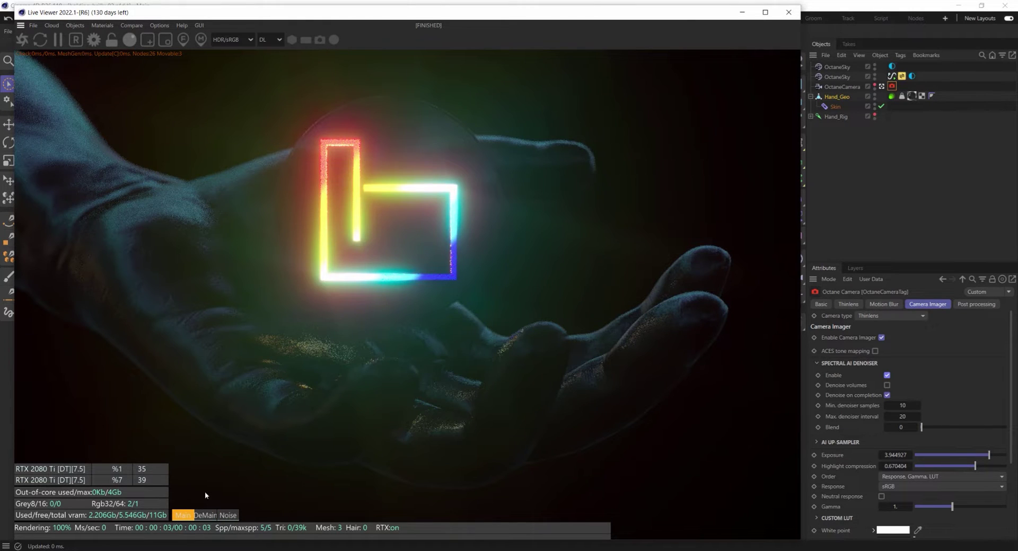
click(204, 517)
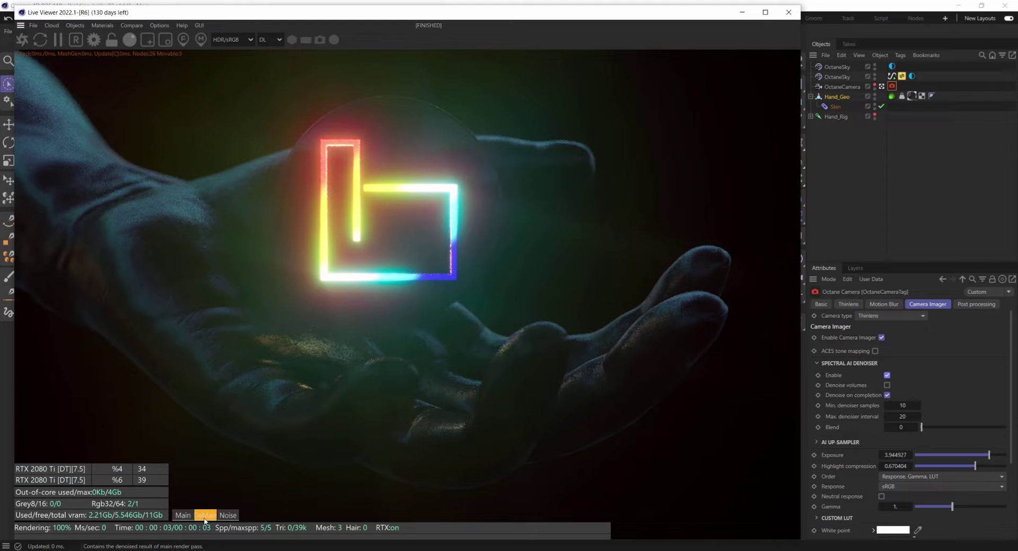
click(228, 515)
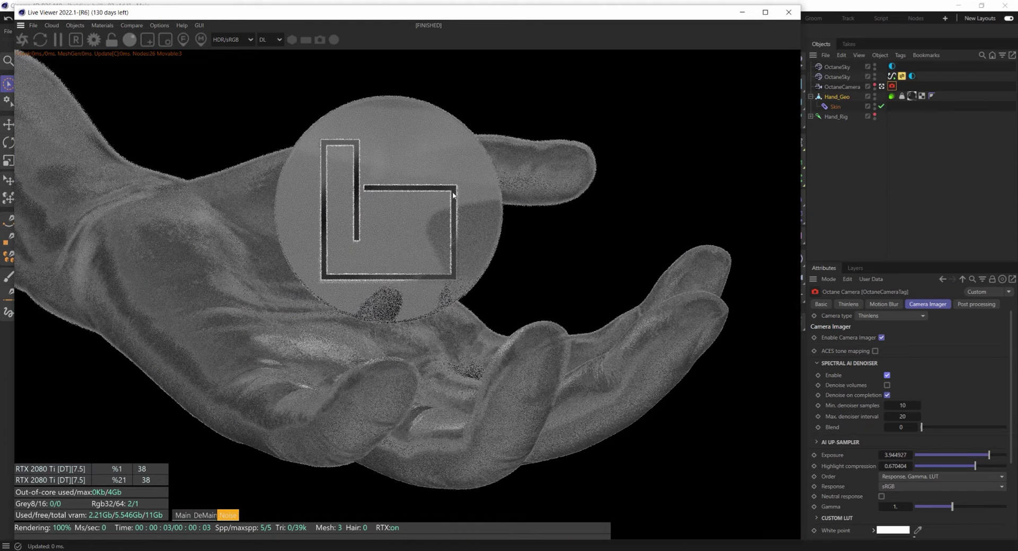
click(184, 516)
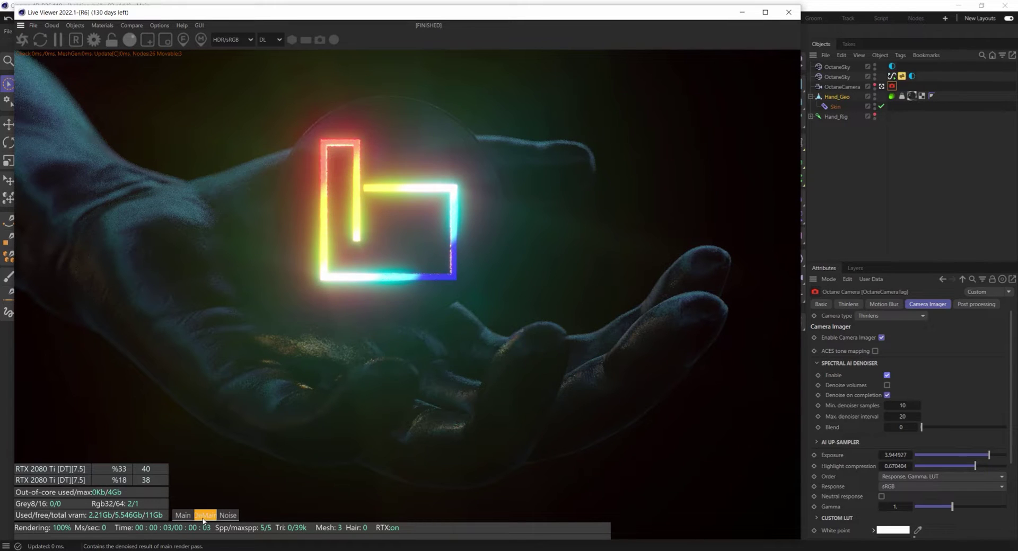
click(205, 516)
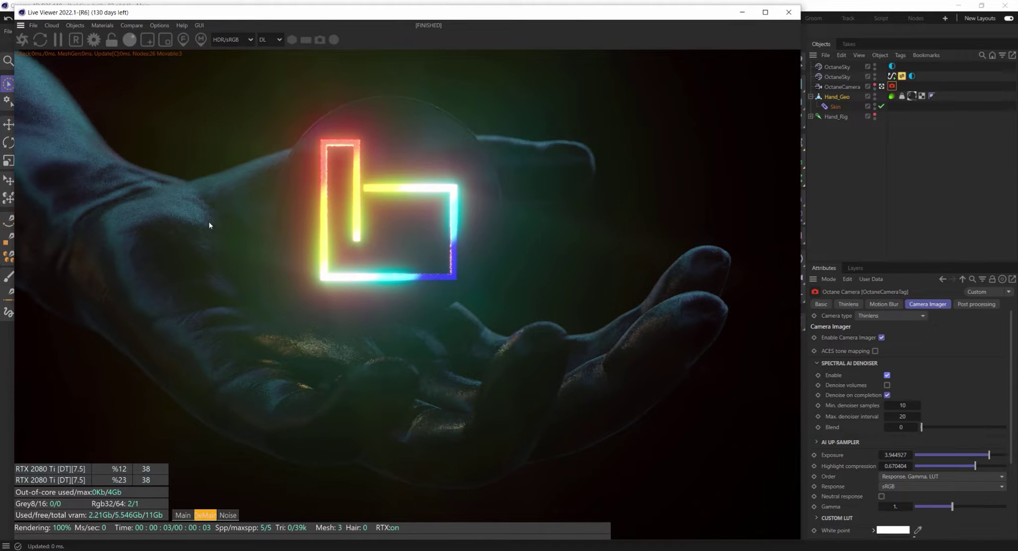
Step: Review the Octane render settings once more
click(95, 40)
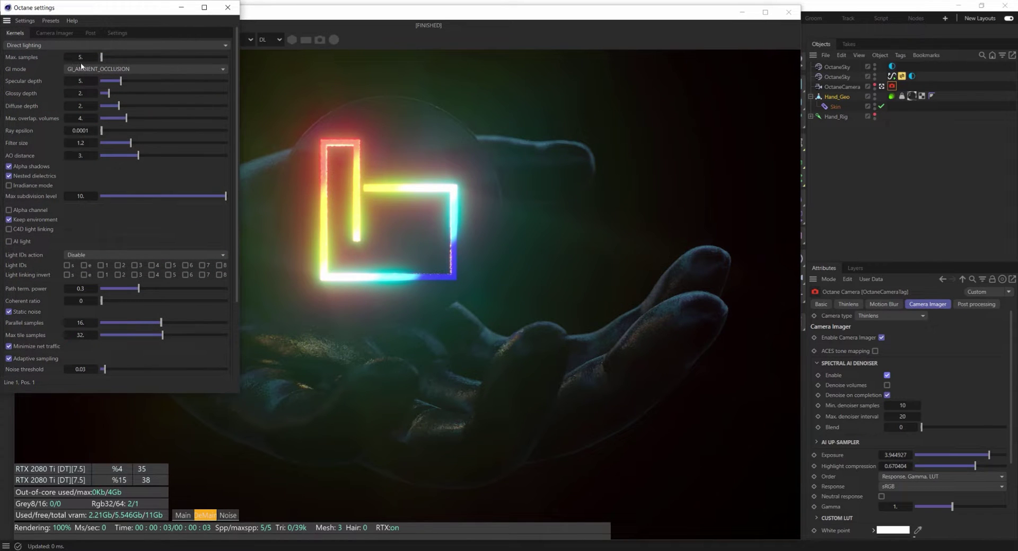
click(227, 7)
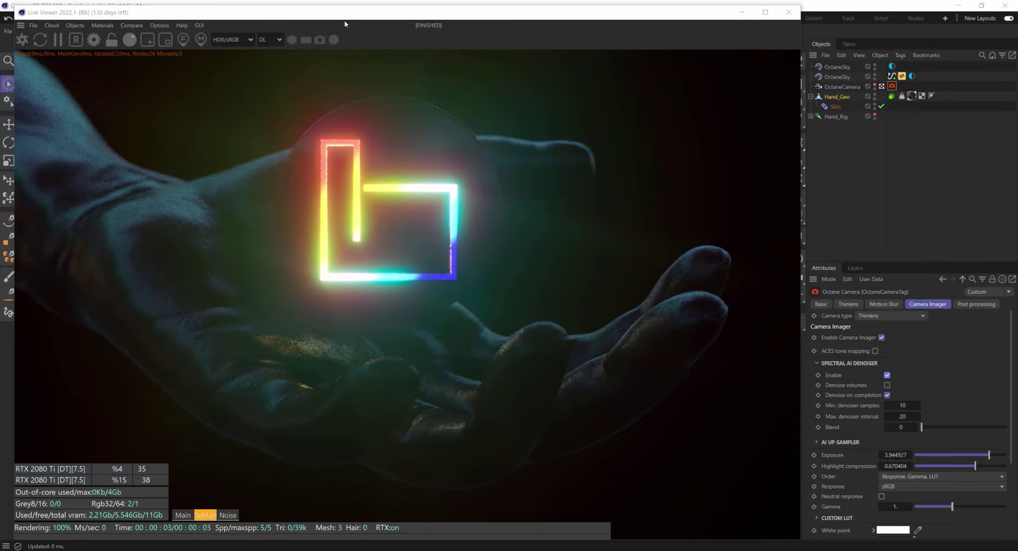
click(92, 39)
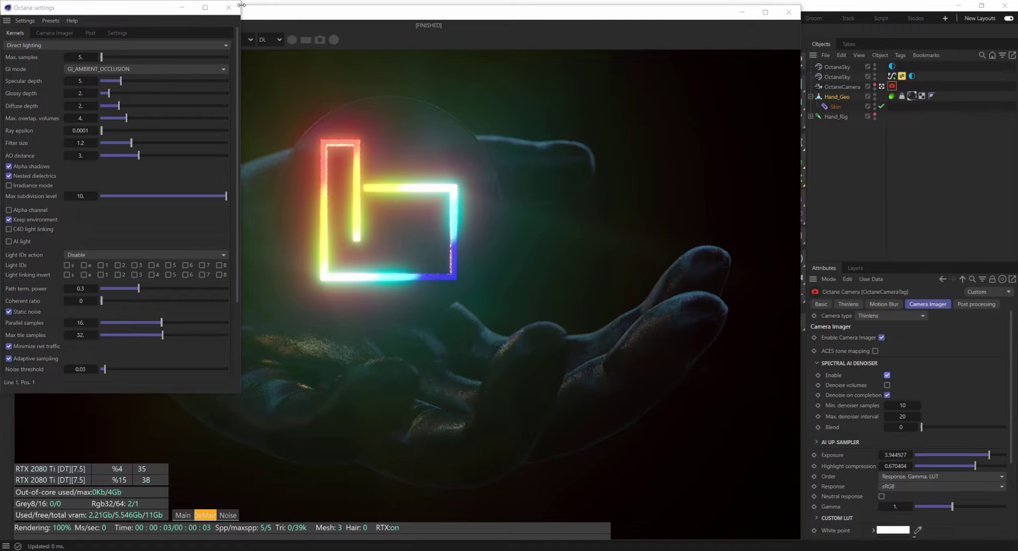
click(228, 7)
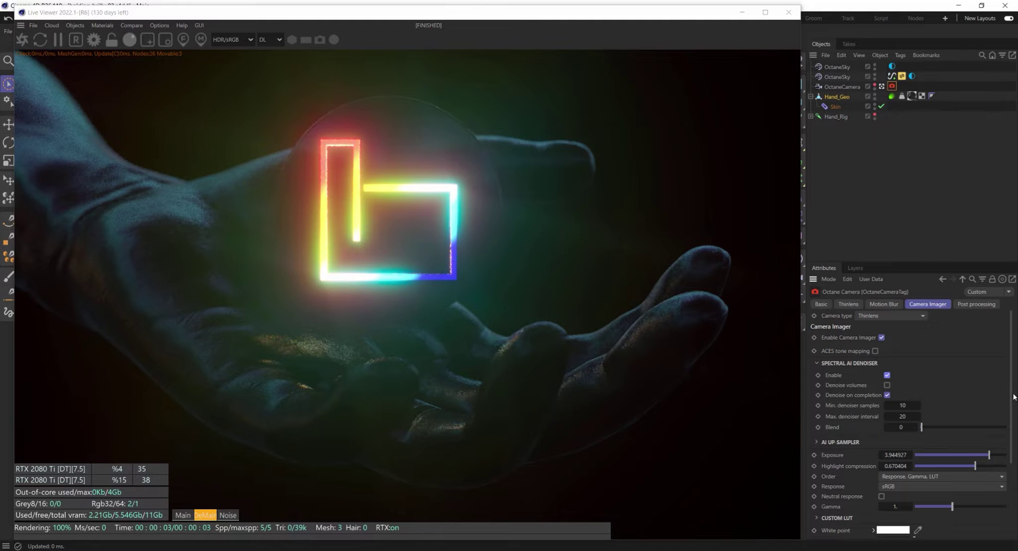
Step: Test Hot pixel removal at 0, then restore it to 0.631868
scroll(927, 424, down, 5)
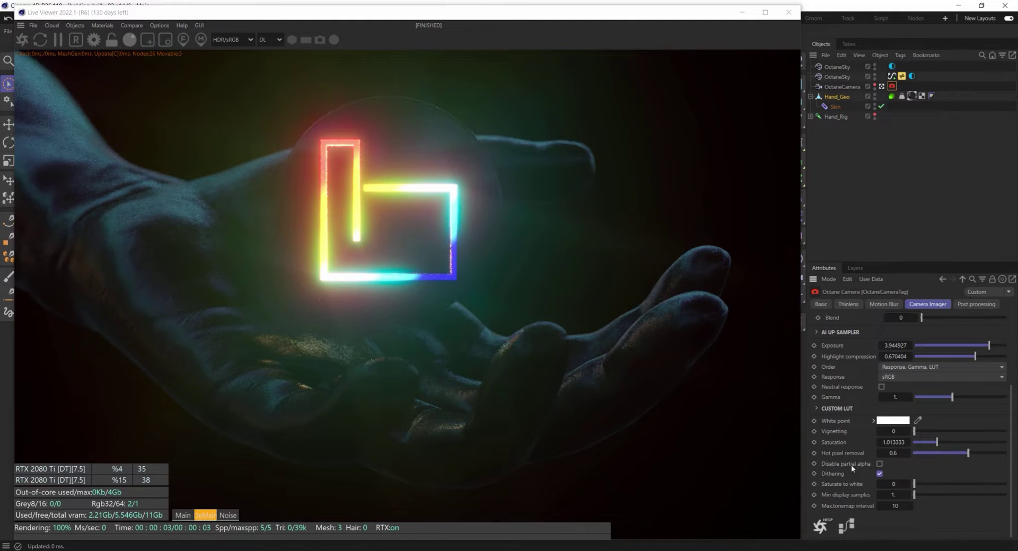
drag(970, 460, 909, 459)
click(971, 453)
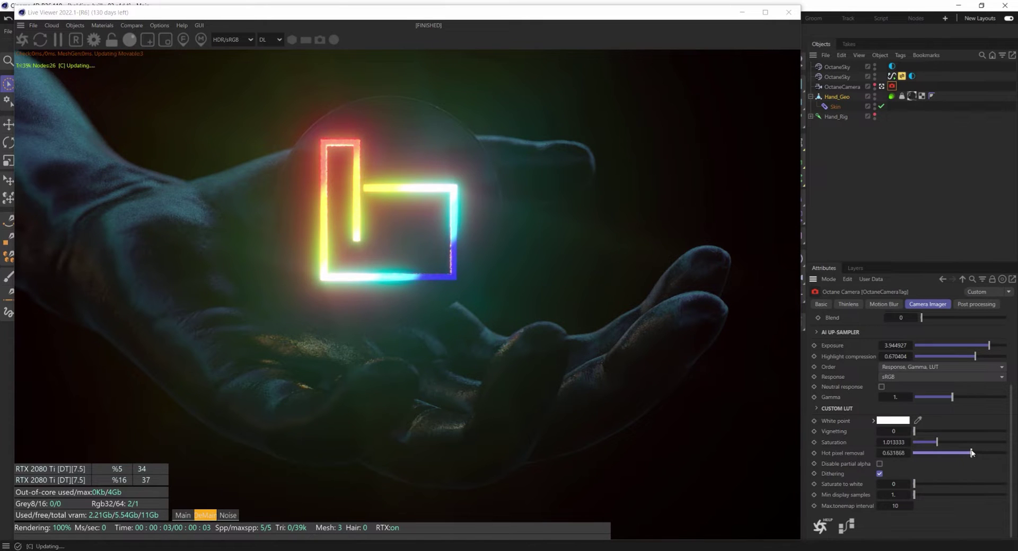
scroll(1009, 413, up, 1)
scroll(1009, 413, up, 3)
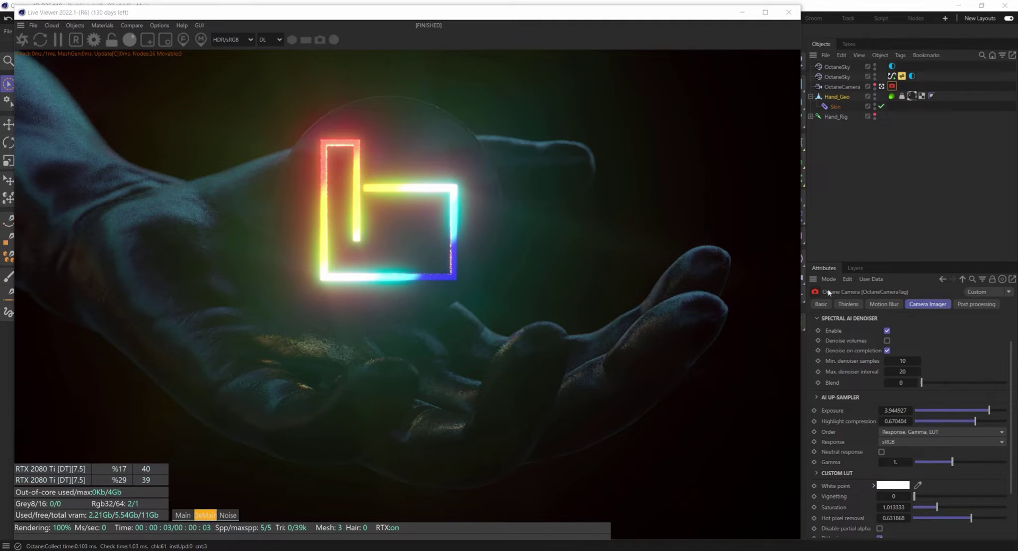
Step: Try Hot pixel removal at about 0.52, then set it to 0.46
click(93, 40)
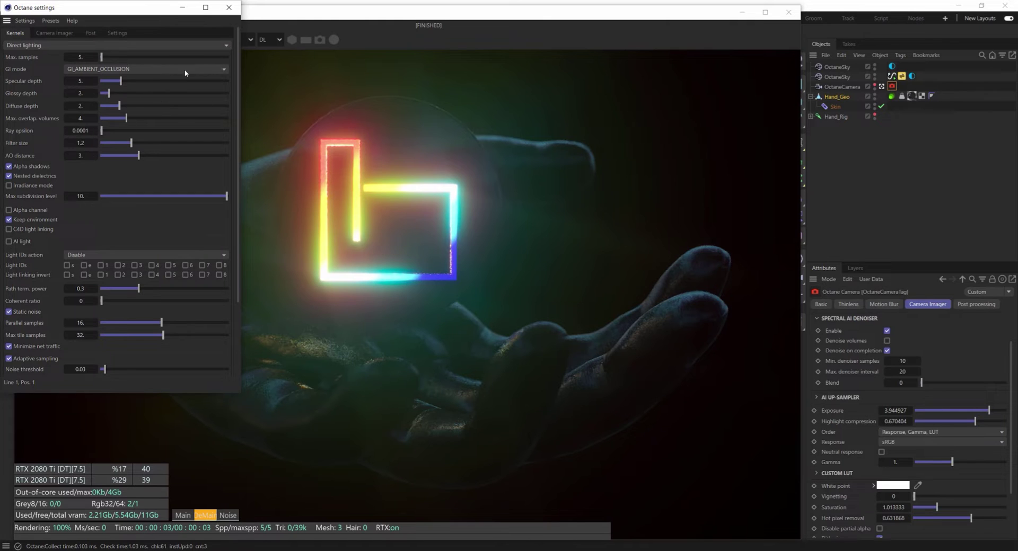
click(229, 7)
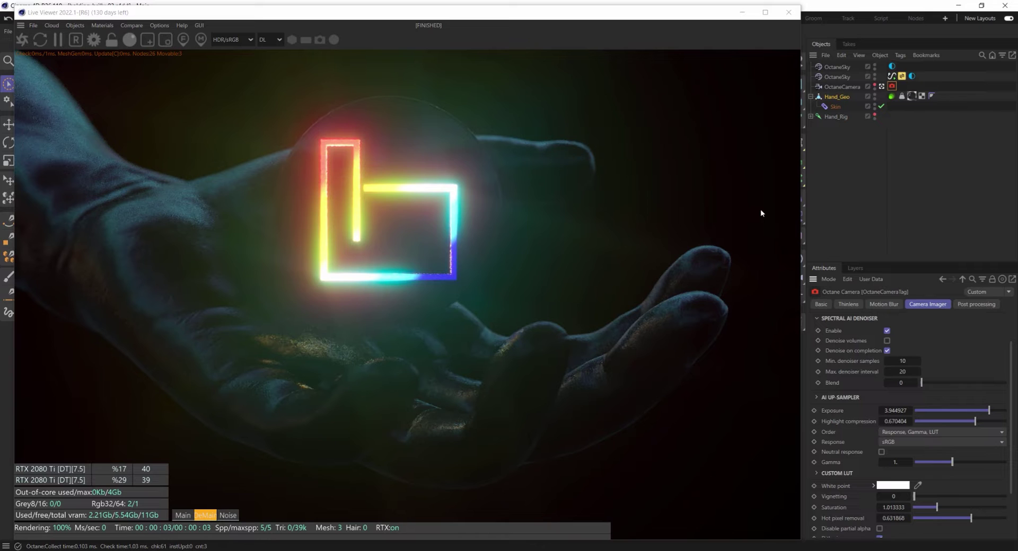
click(888, 519)
click(960, 518)
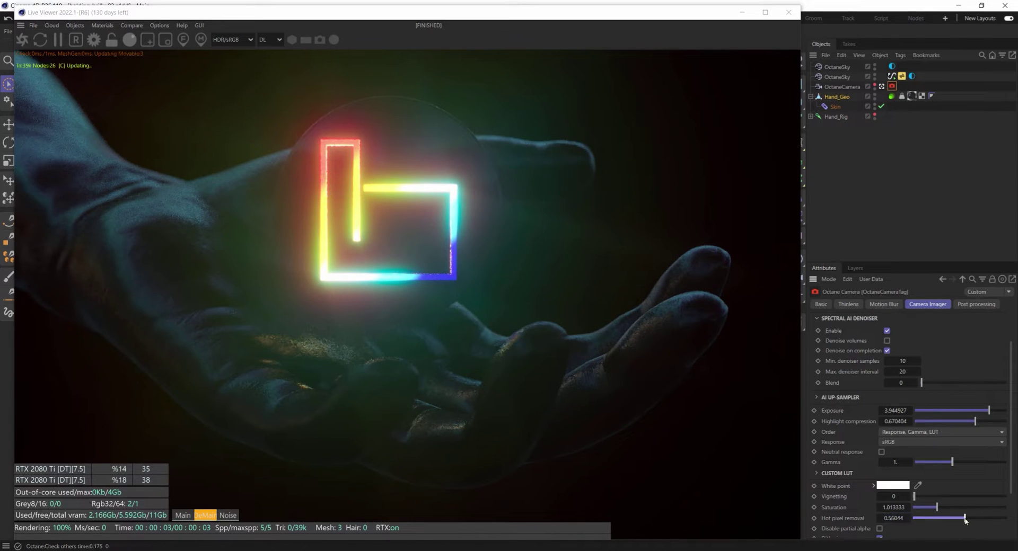
click(890, 518)
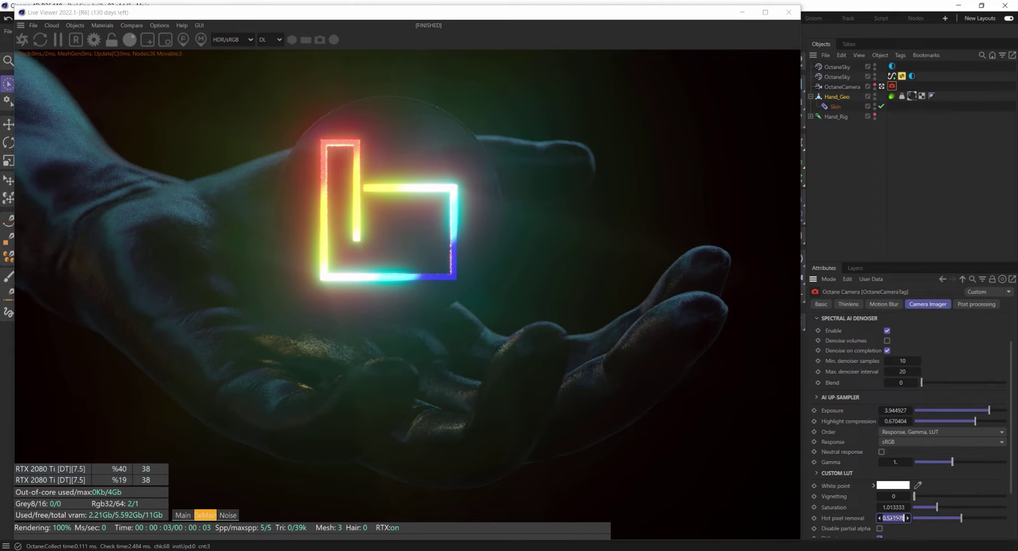
text(0.46)
key(Return)
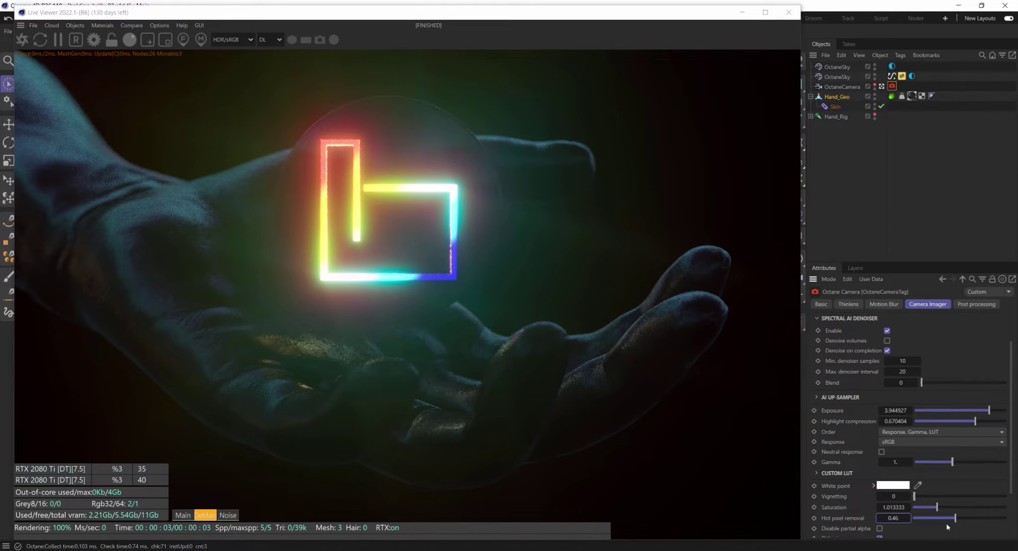
Step: Sweep Hot pixel removal from 0 upward and settle it at 0.6
drag(947, 524, 911, 526)
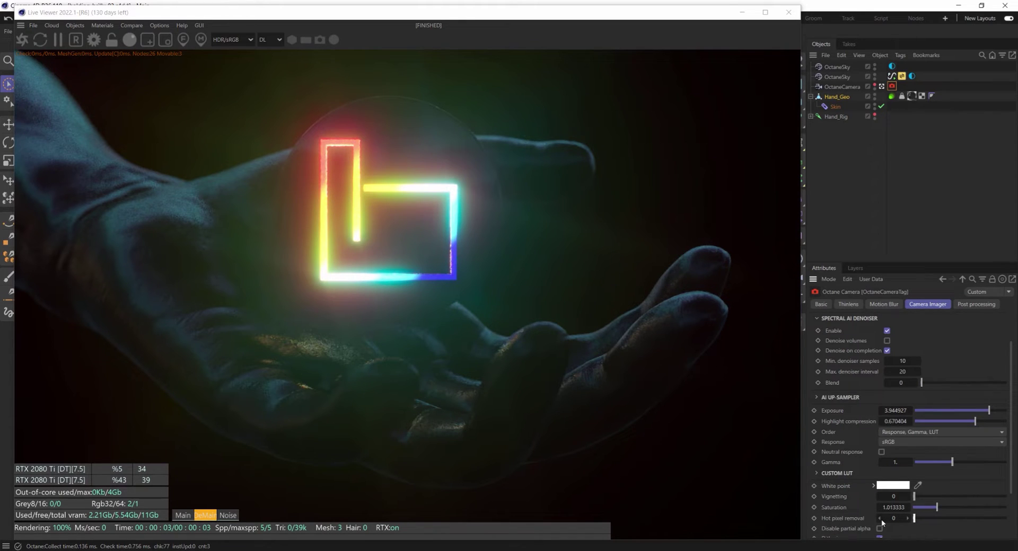
drag(881, 522, 970, 530)
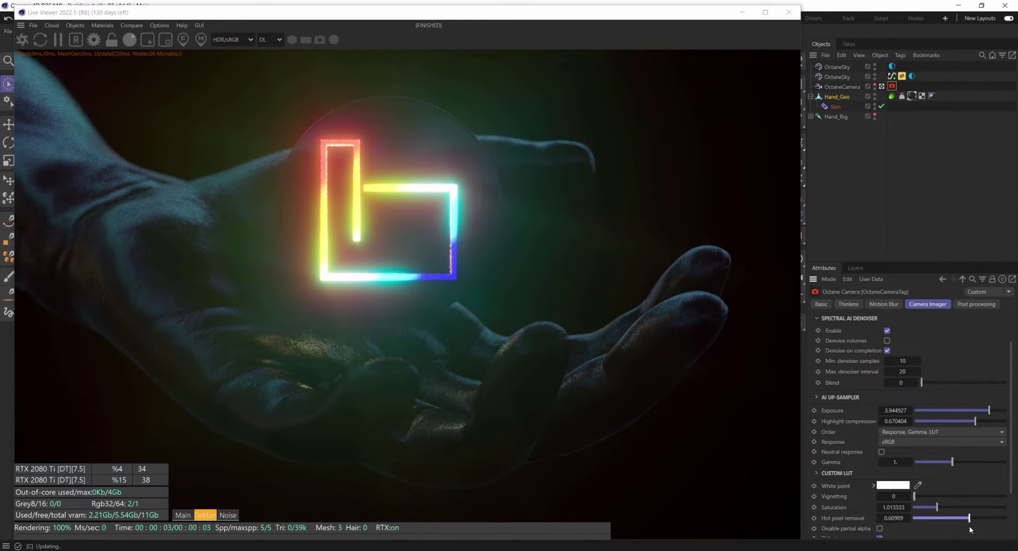
click(898, 518)
key(BackSpace)
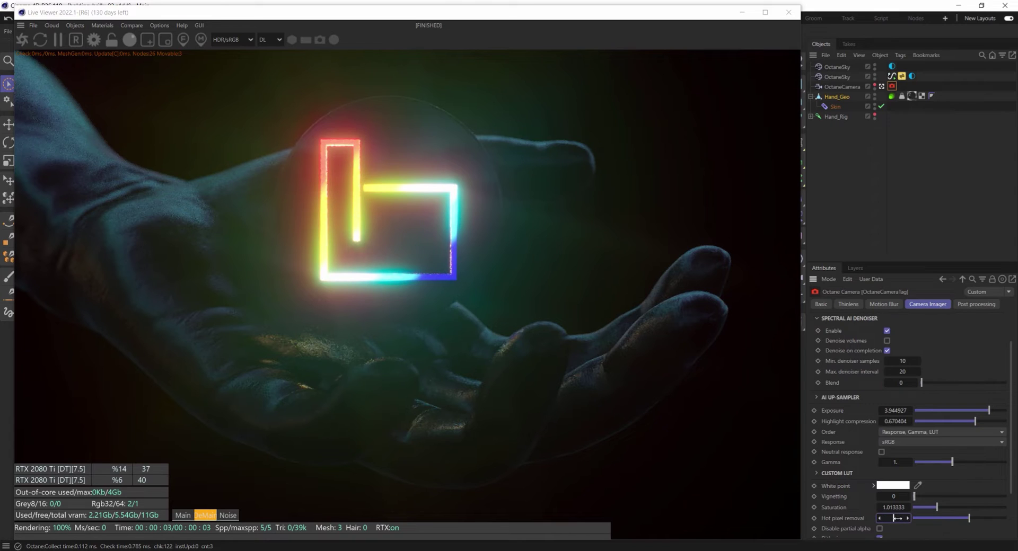
text(0.6)
key(Return)
click(833, 384)
click(183, 515)
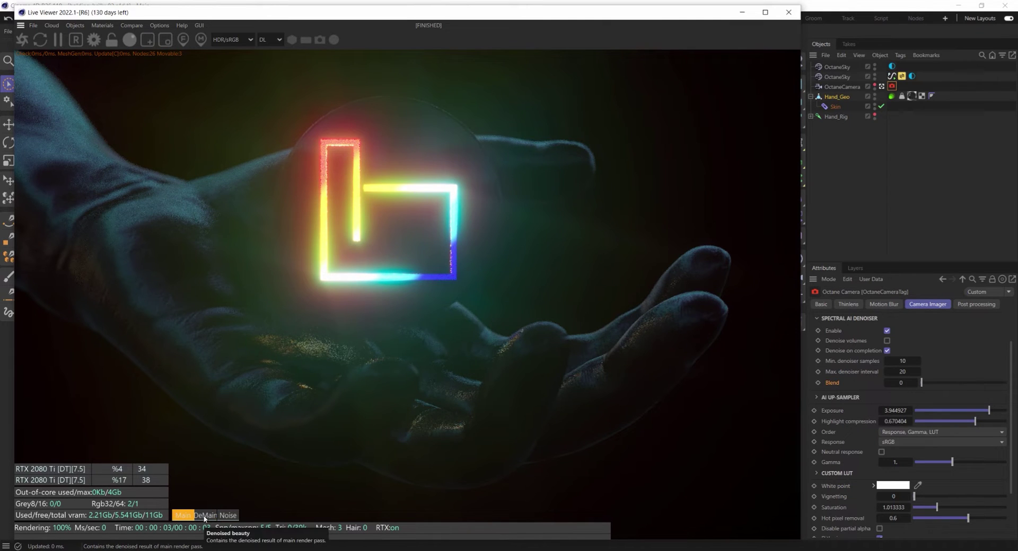
click(204, 515)
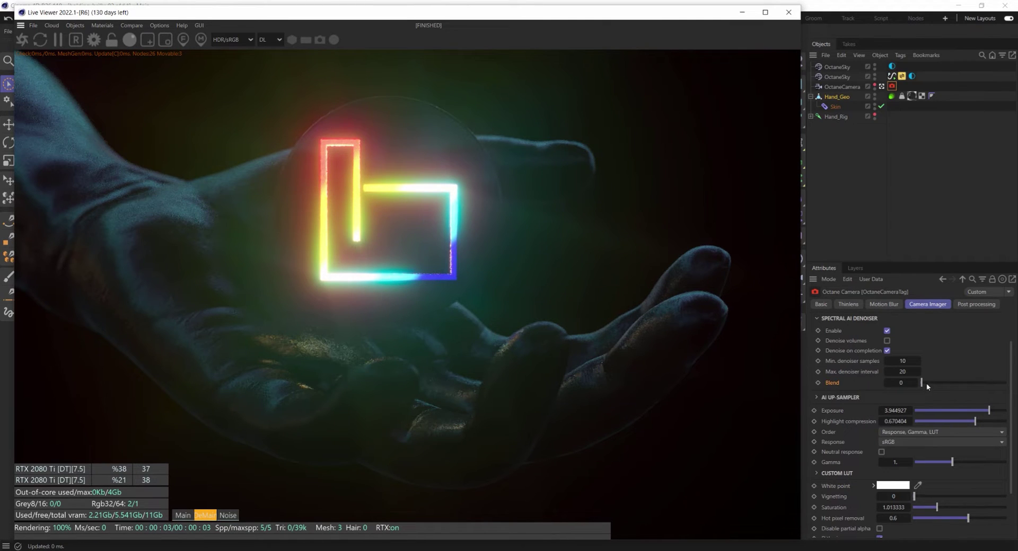
mouse_move(926, 383)
mouse_down()
mouse_move(1004, 382)
mouse_move(911, 383)
mouse_up()
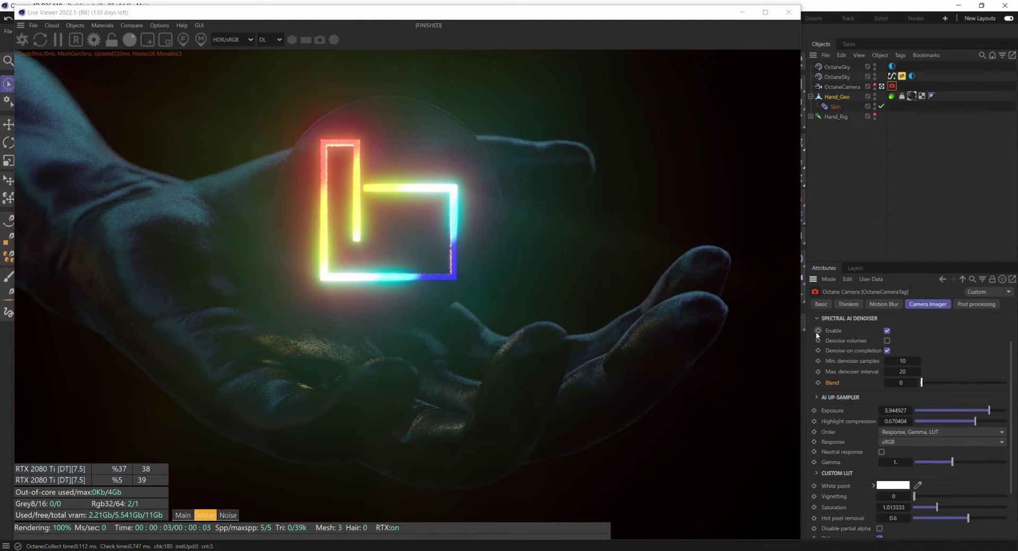
drag(933, 382, 945, 383)
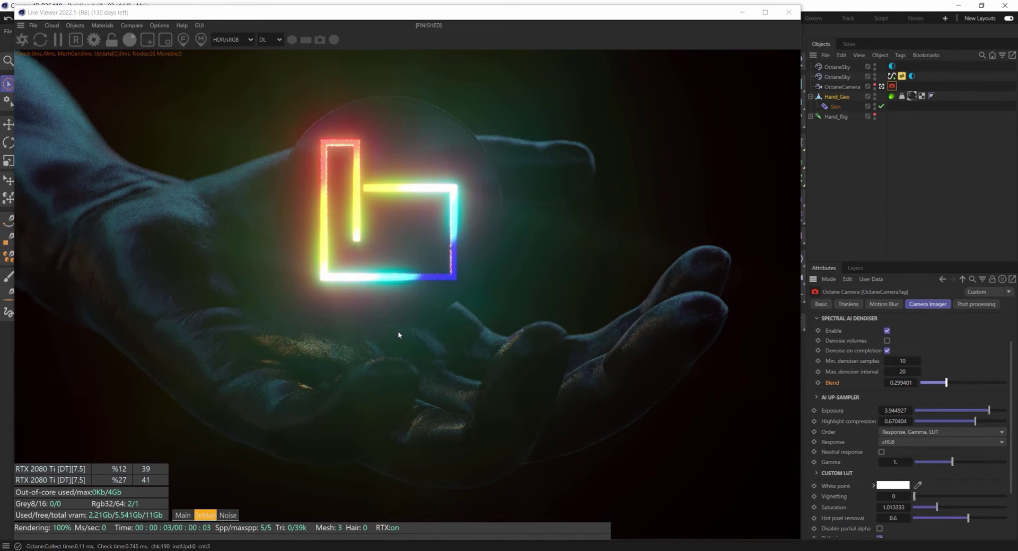
drag(939, 385, 921, 383)
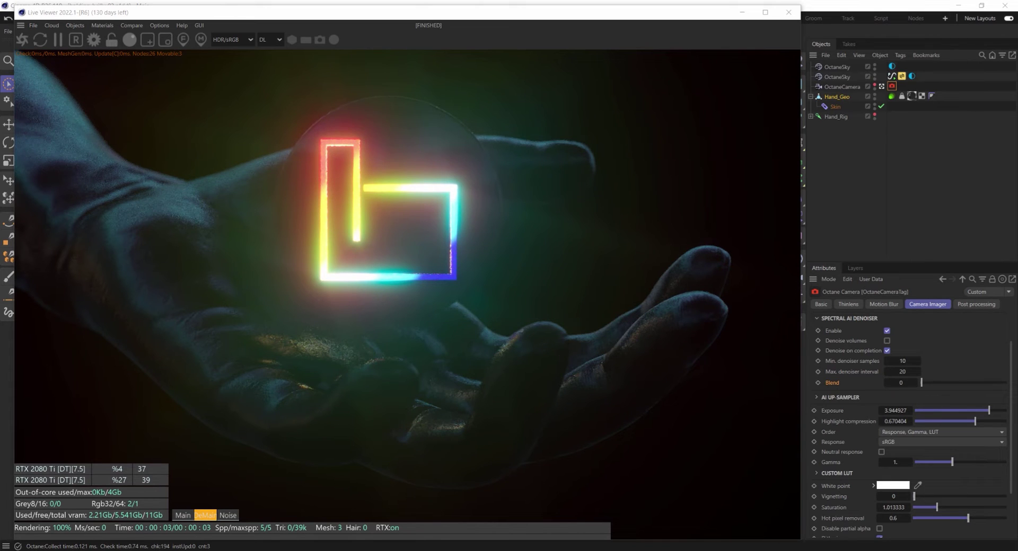
Step: Set Octane Max. samples to 1 and restart the render
click(93, 39)
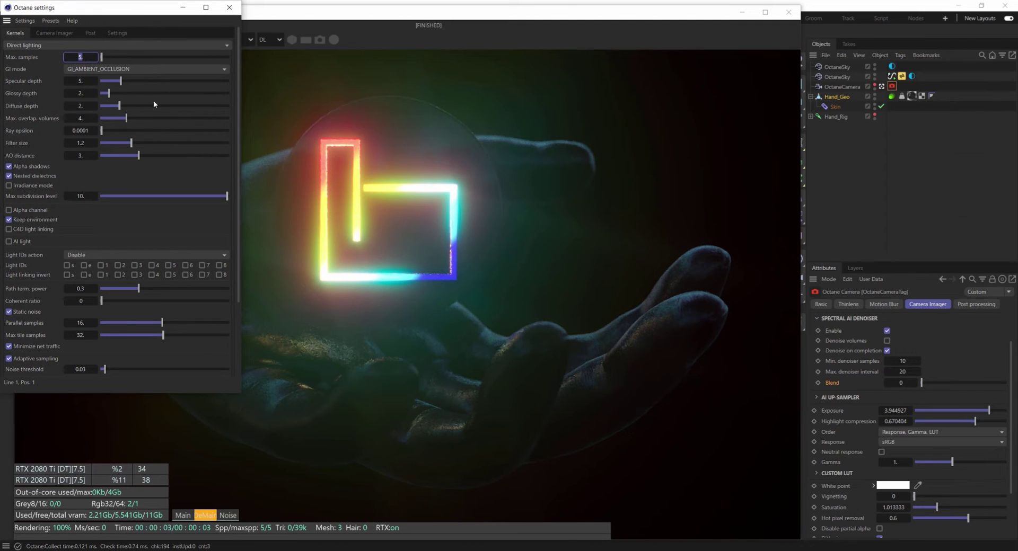
key(BackSpace)
text(1)
click(229, 7)
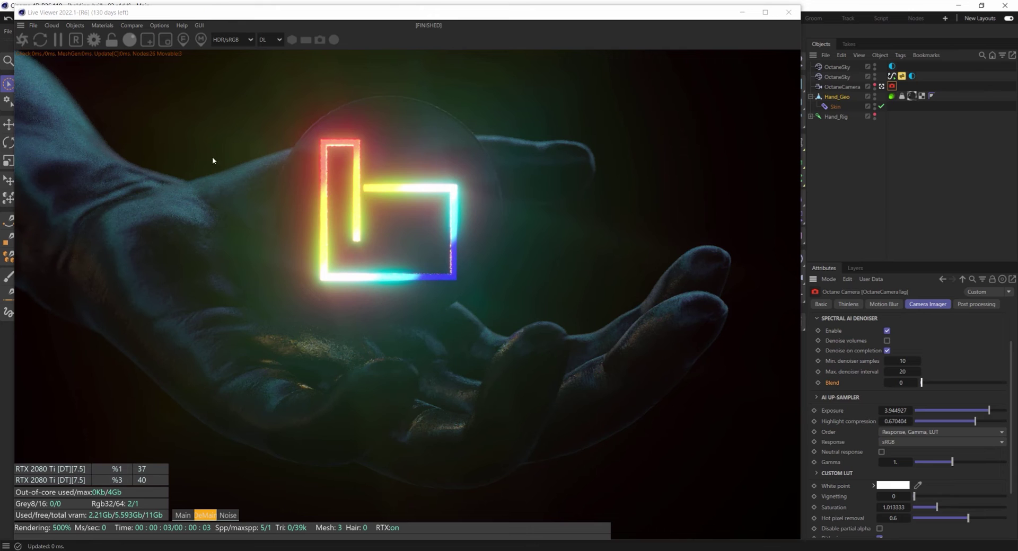
click(22, 40)
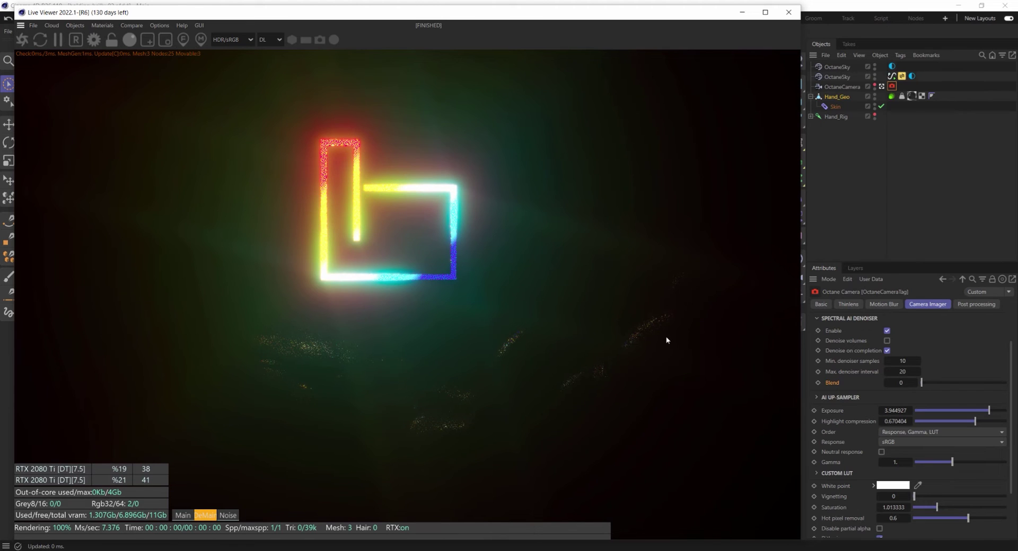
Step: Raise Octane Max. samples to 50 to re-render the logo
click(93, 39)
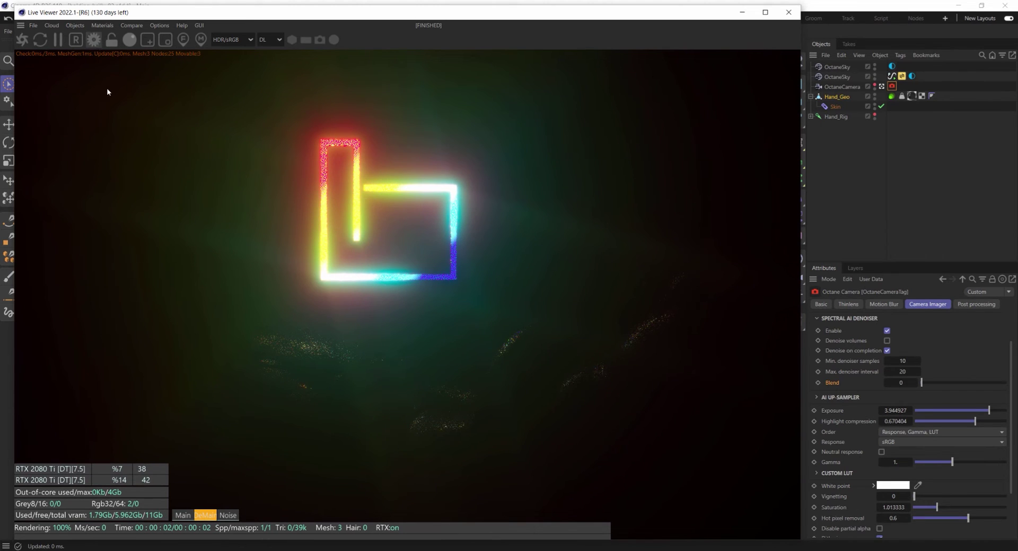
click(81, 58)
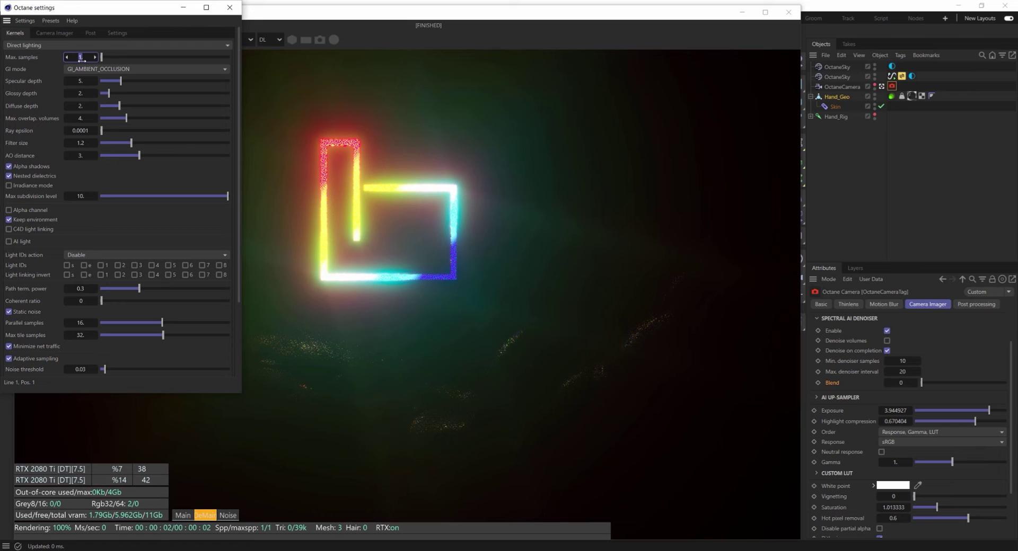
text(50)
key(Return)
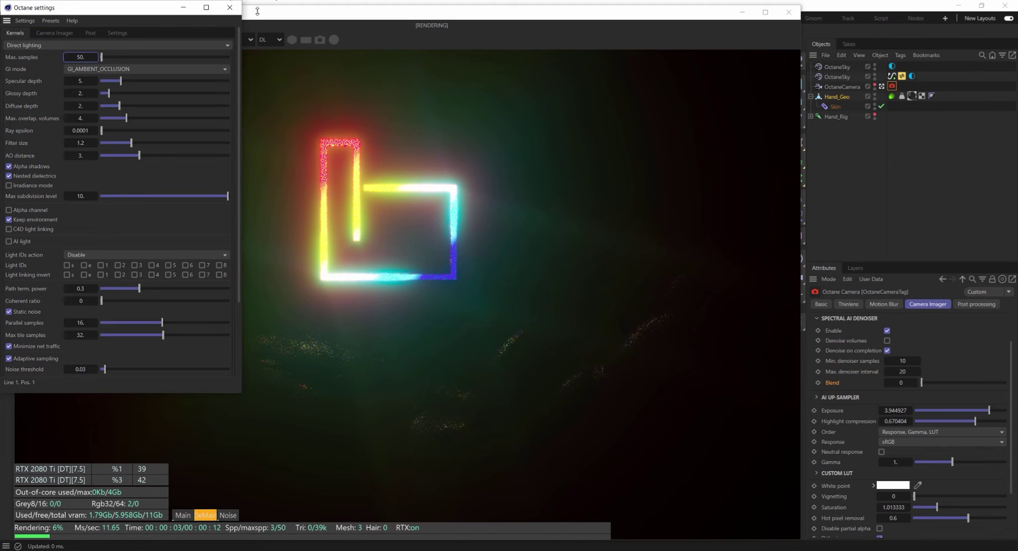
click(230, 8)
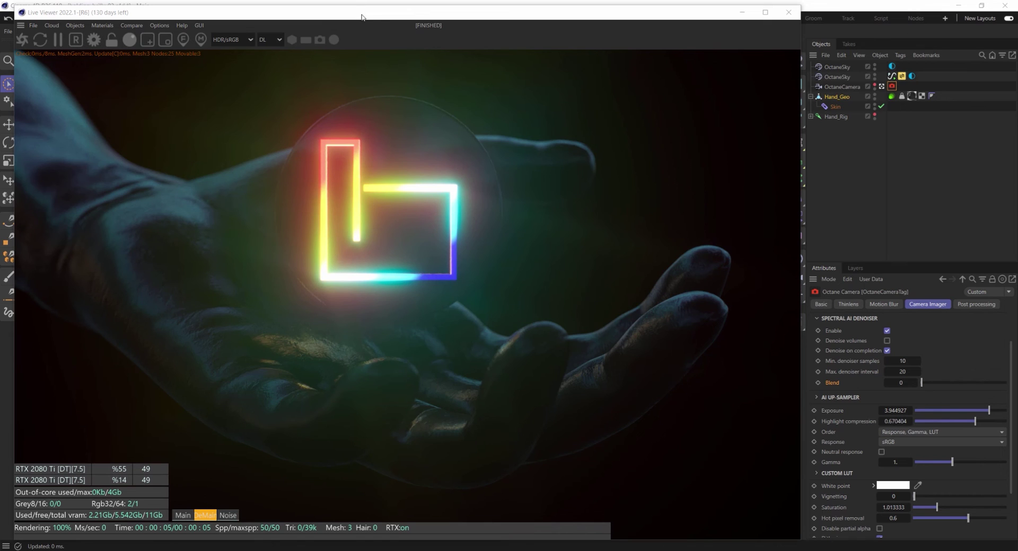
drag(347, 12, 525, 110)
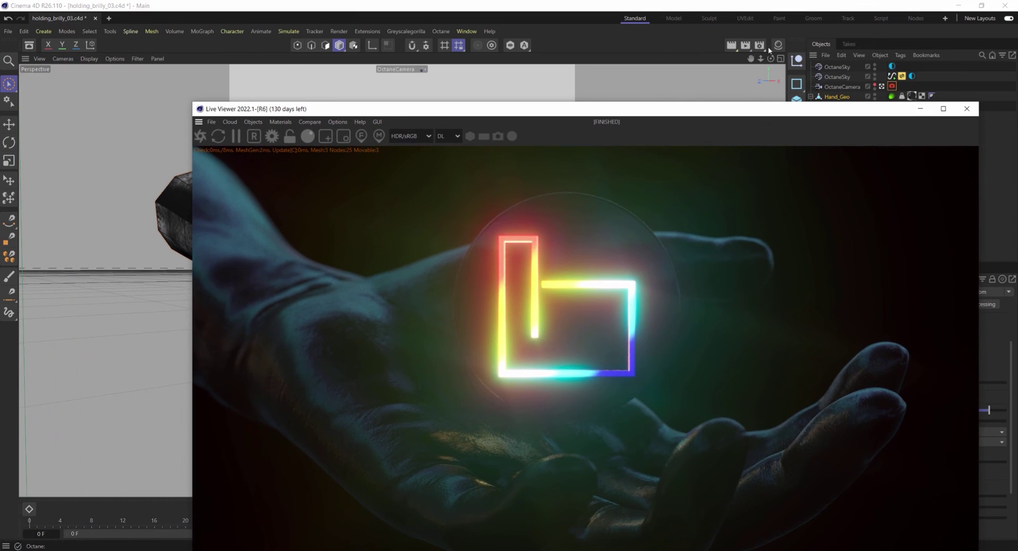
click(760, 46)
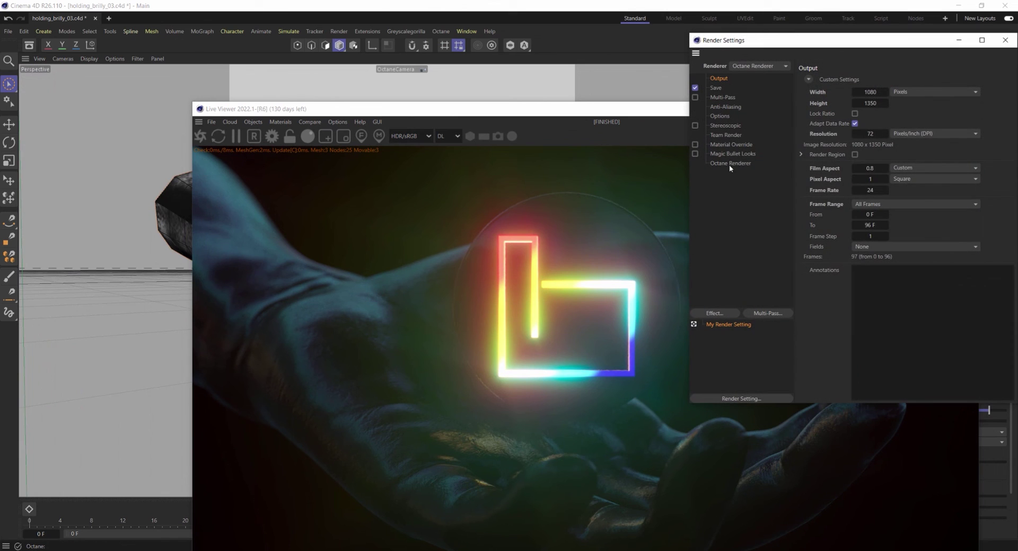
click(730, 162)
drag(827, 41, 585, 54)
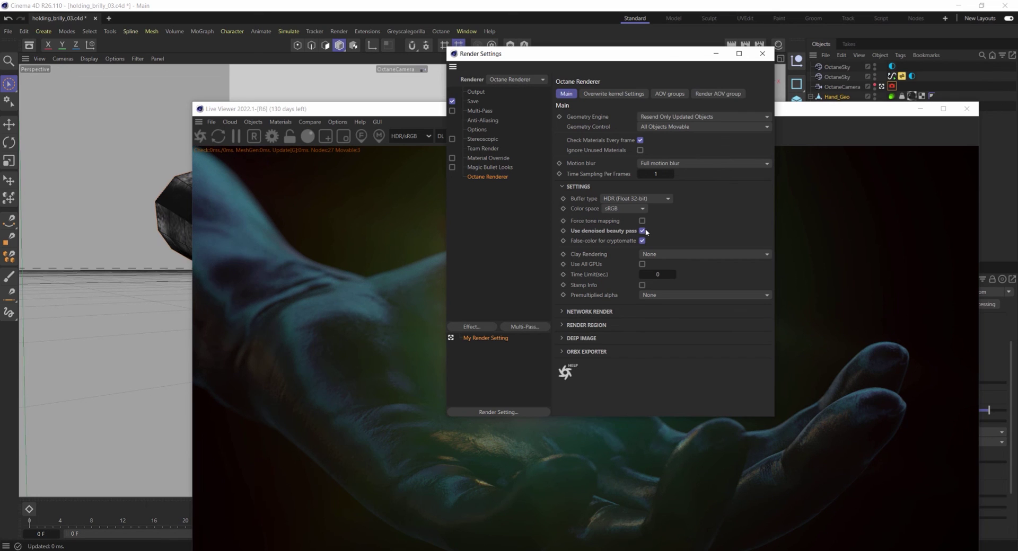
click(762, 53)
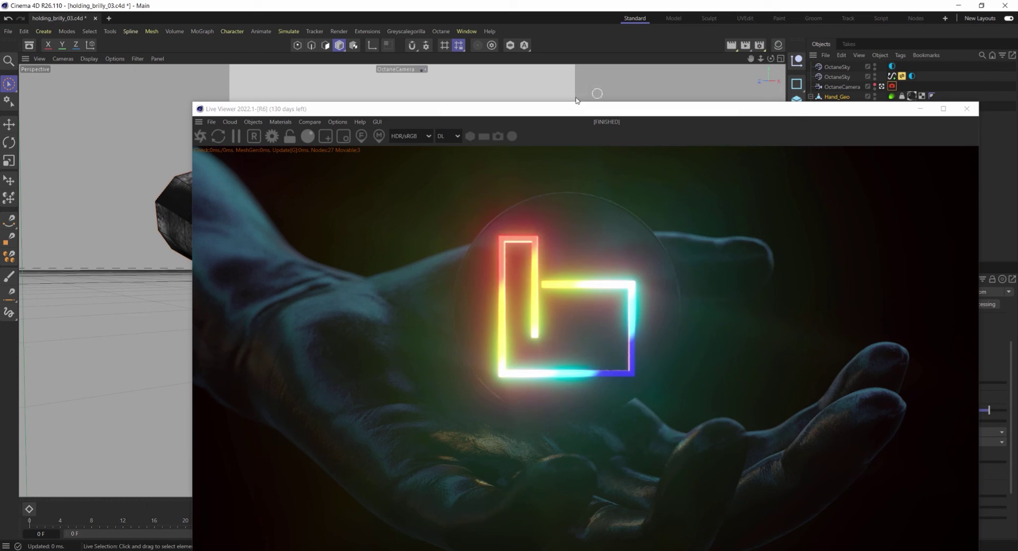
drag(556, 108, 481, 33)
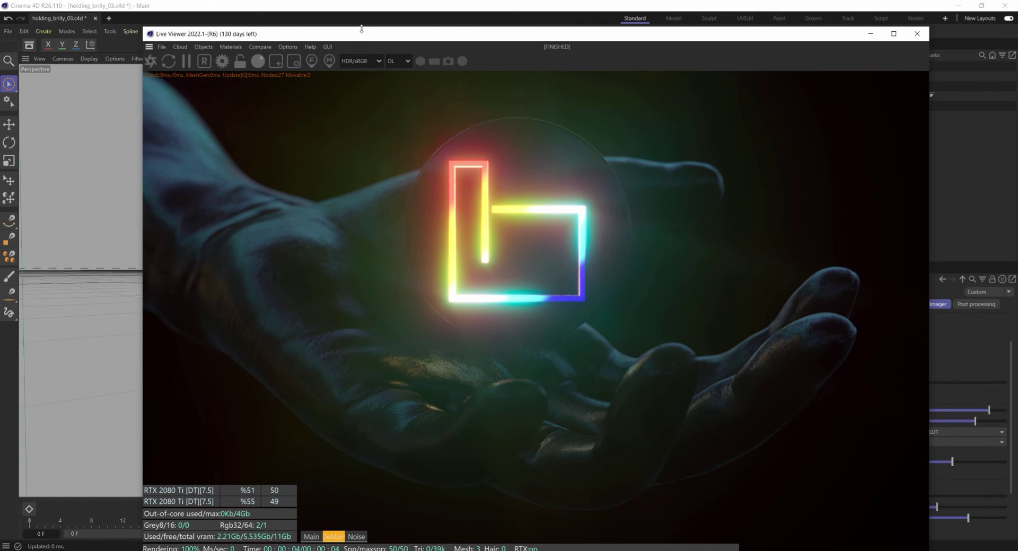
drag(375, 39, 245, 18)
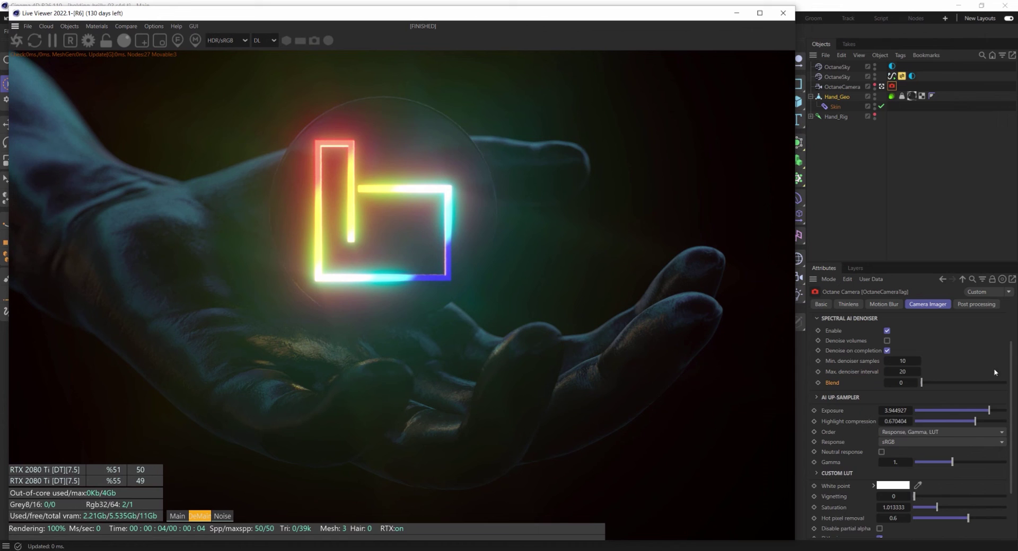
scroll(932, 370, up, 2)
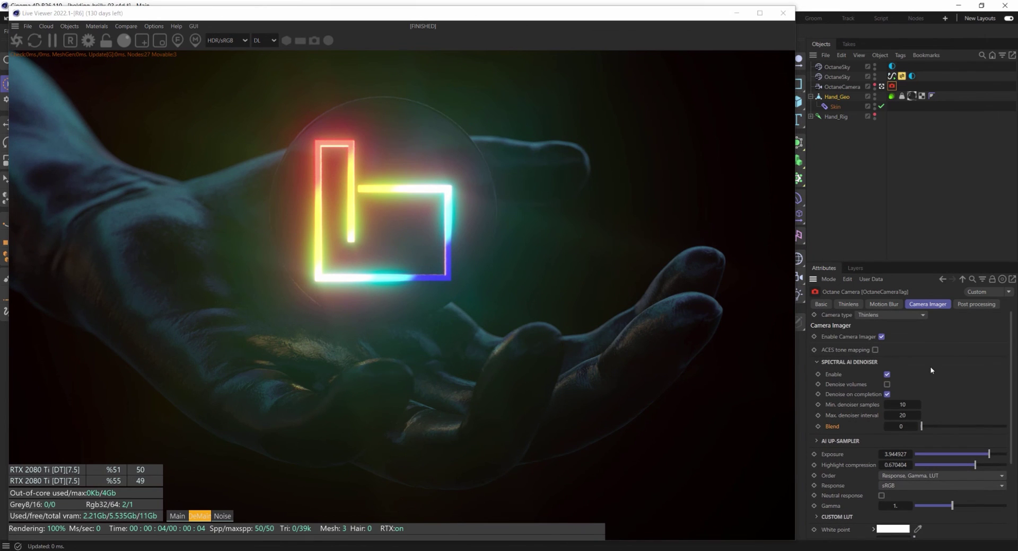